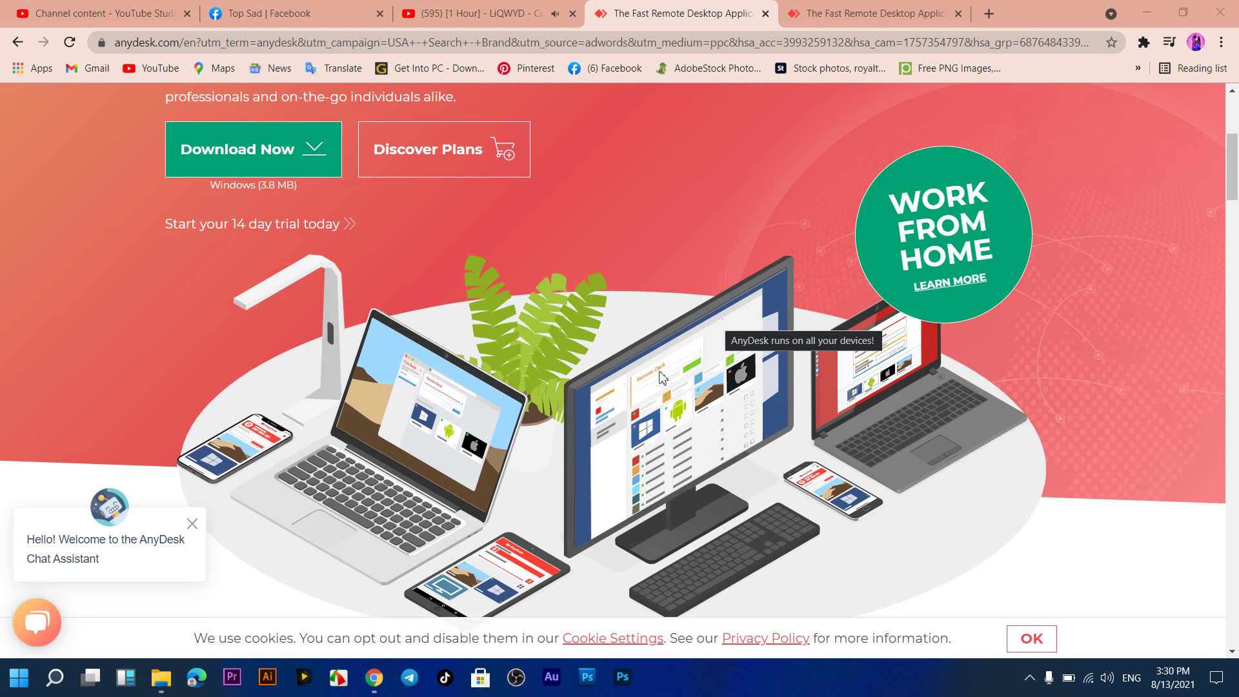
scroll(578, 271, up, 3)
scroll(545, 323, up, 3)
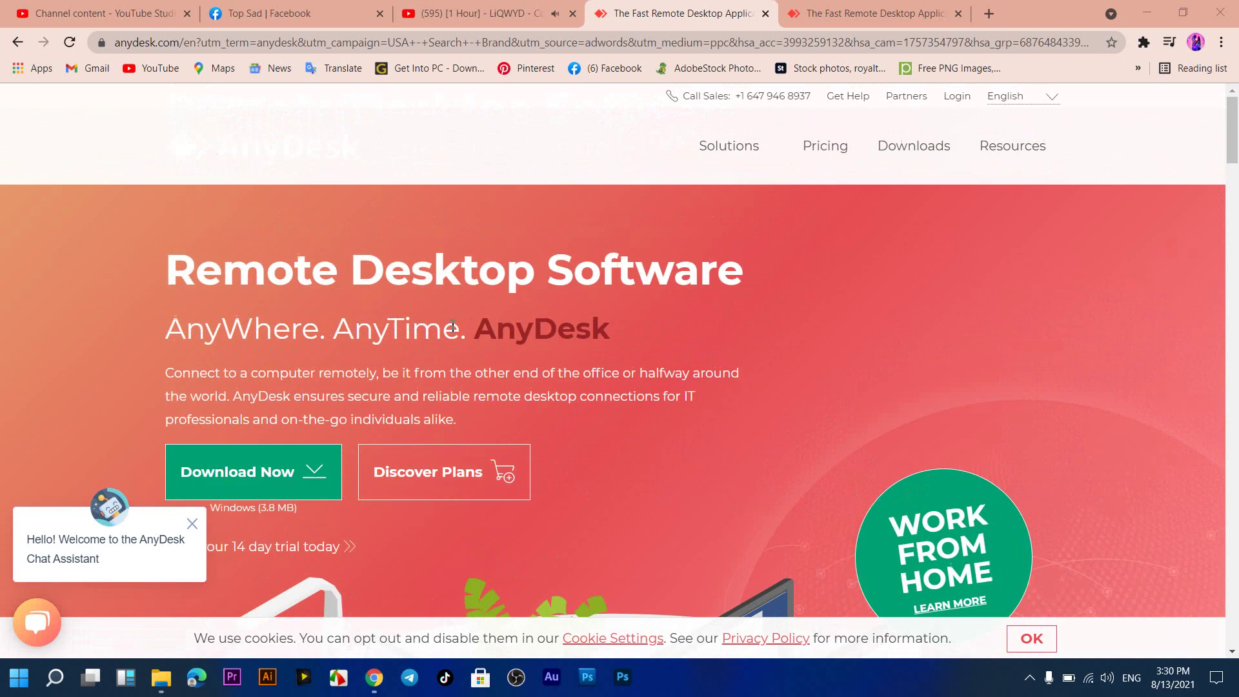
scroll(624, 458, down, 7)
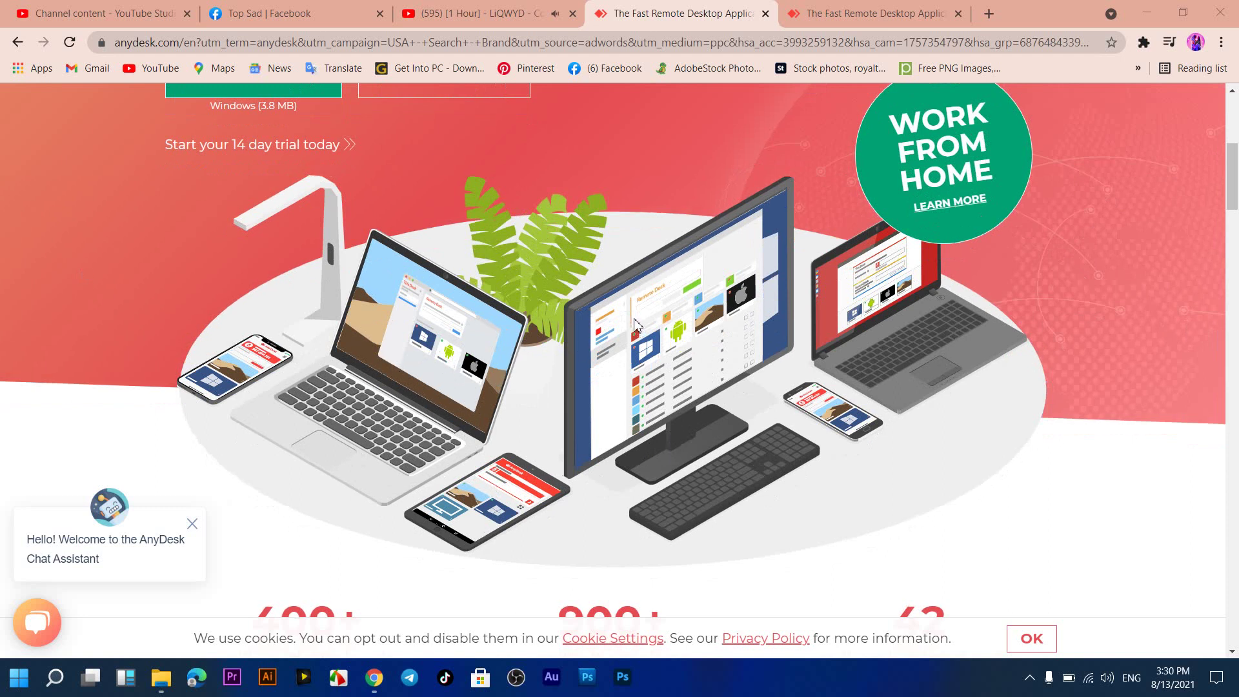
scroll(793, 300, up, 3)
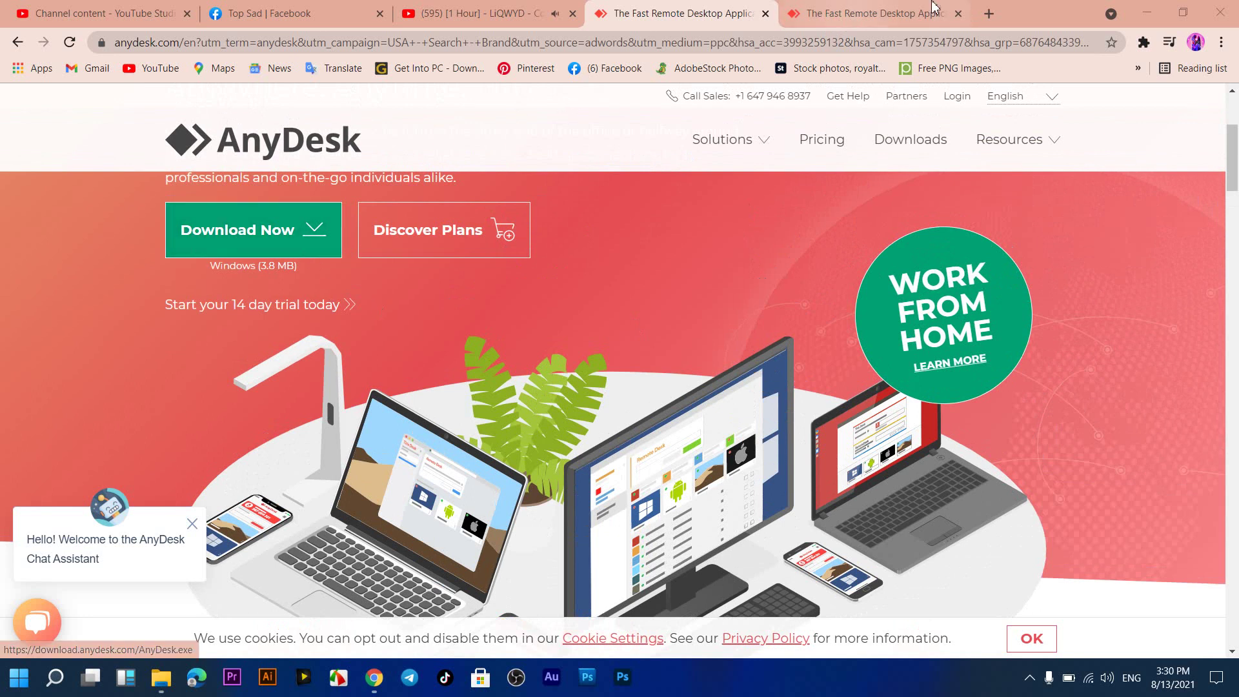
Step: Search Google for anydesk in a new browser tab and open the official AnyDesk Remote Desktop website
click(985, 15)
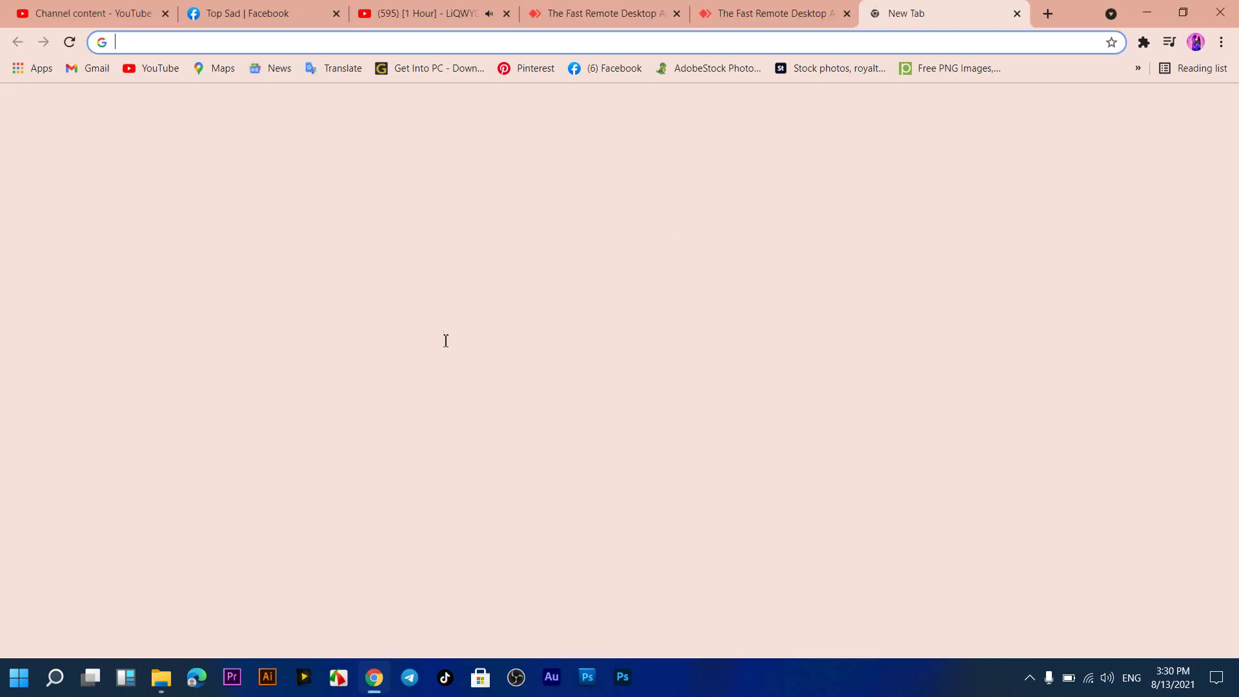
click(491, 345)
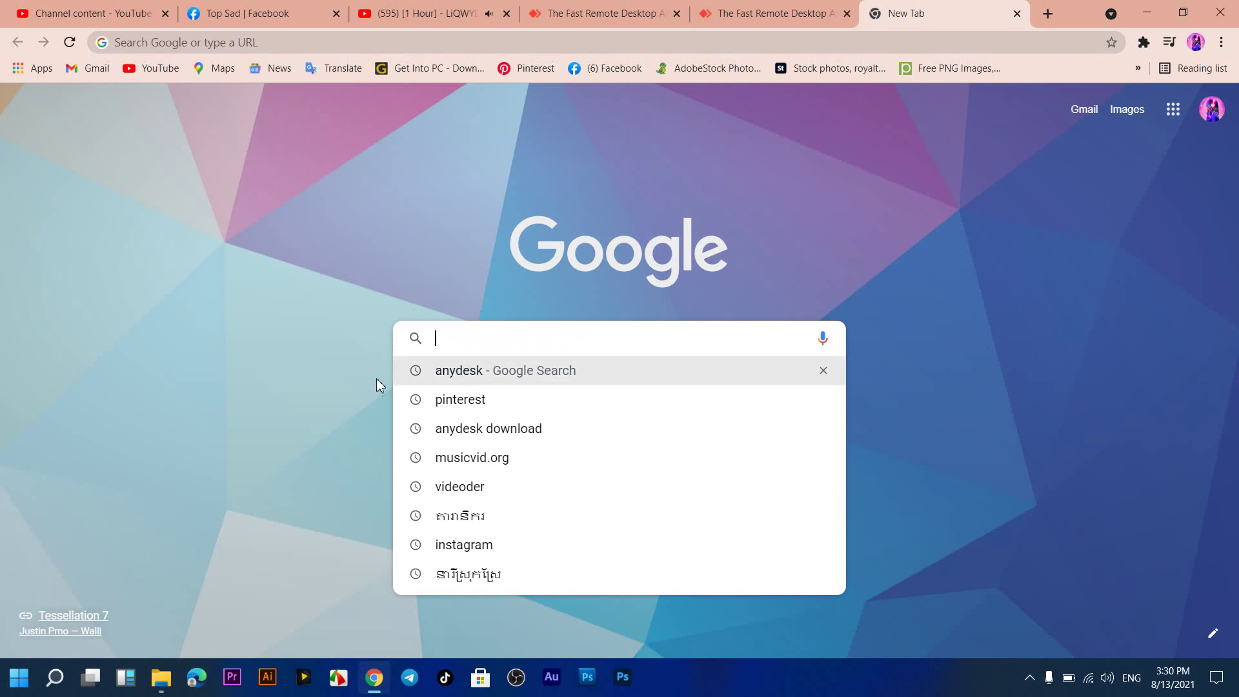
click(478, 373)
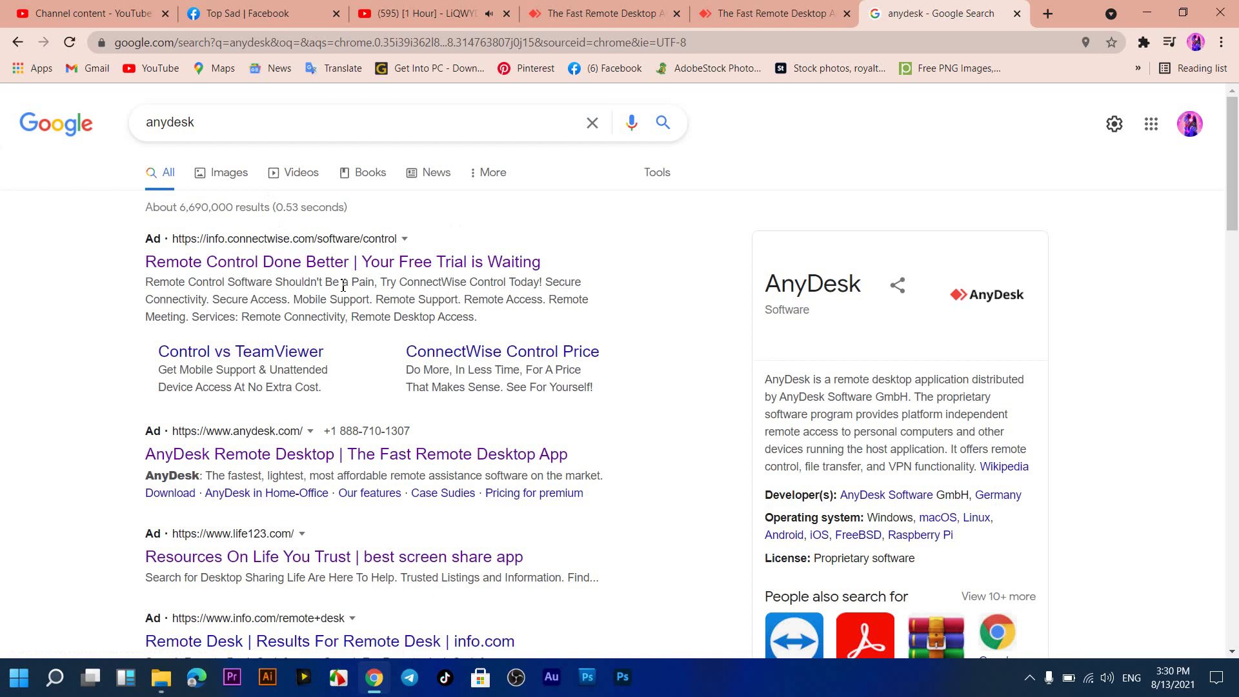
scroll(333, 280, down, 3)
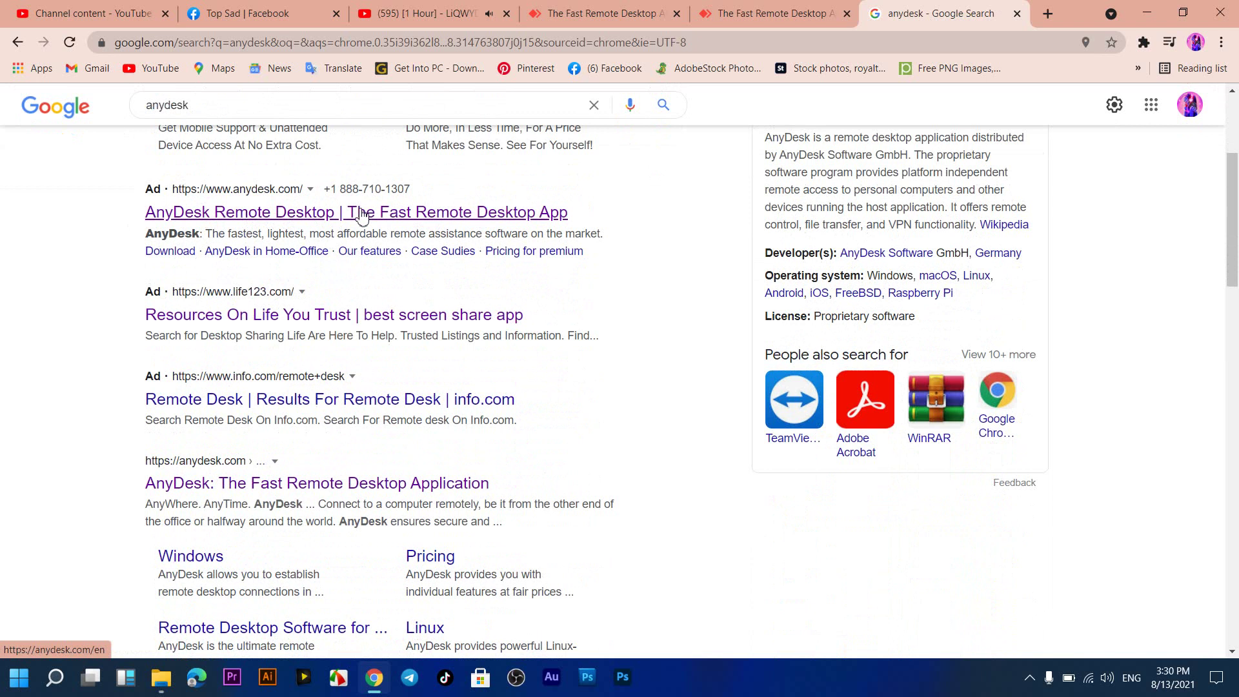
click(326, 215)
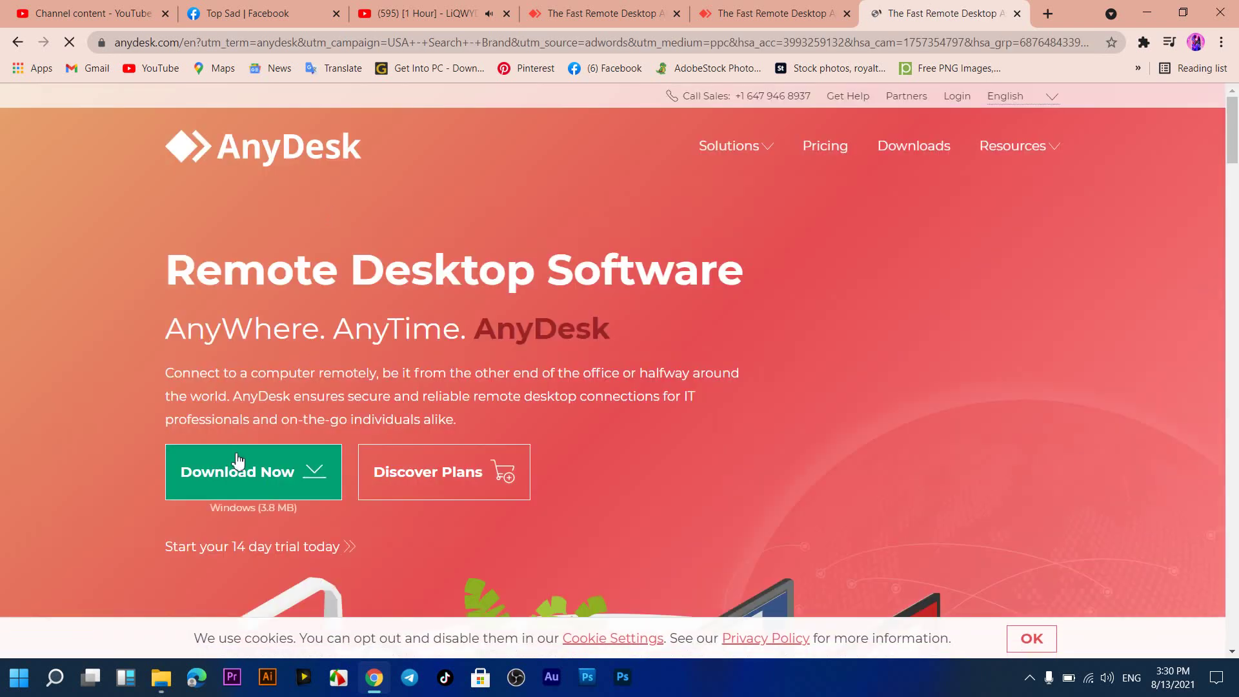
Step: Request the Windows version of AnyDesk from the website, using the manual download link on the thank-you message
scroll(345, 411, down, 1)
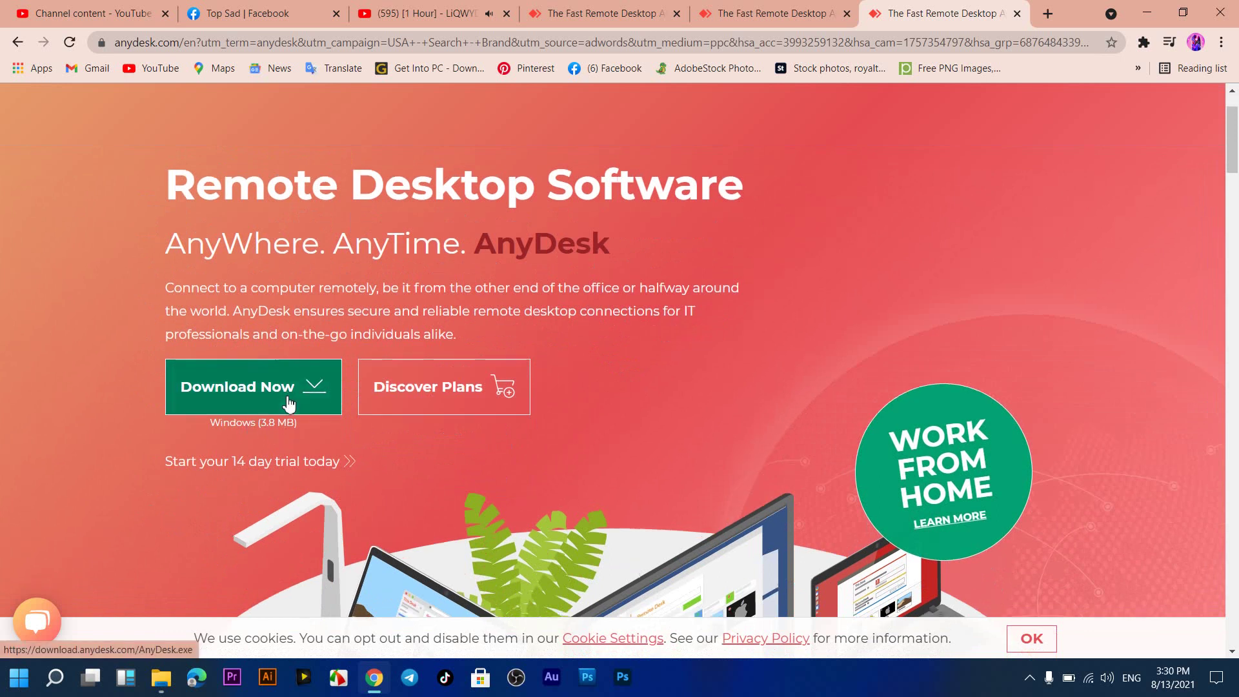
scroll(285, 398, down, 4)
scroll(287, 400, up, 5)
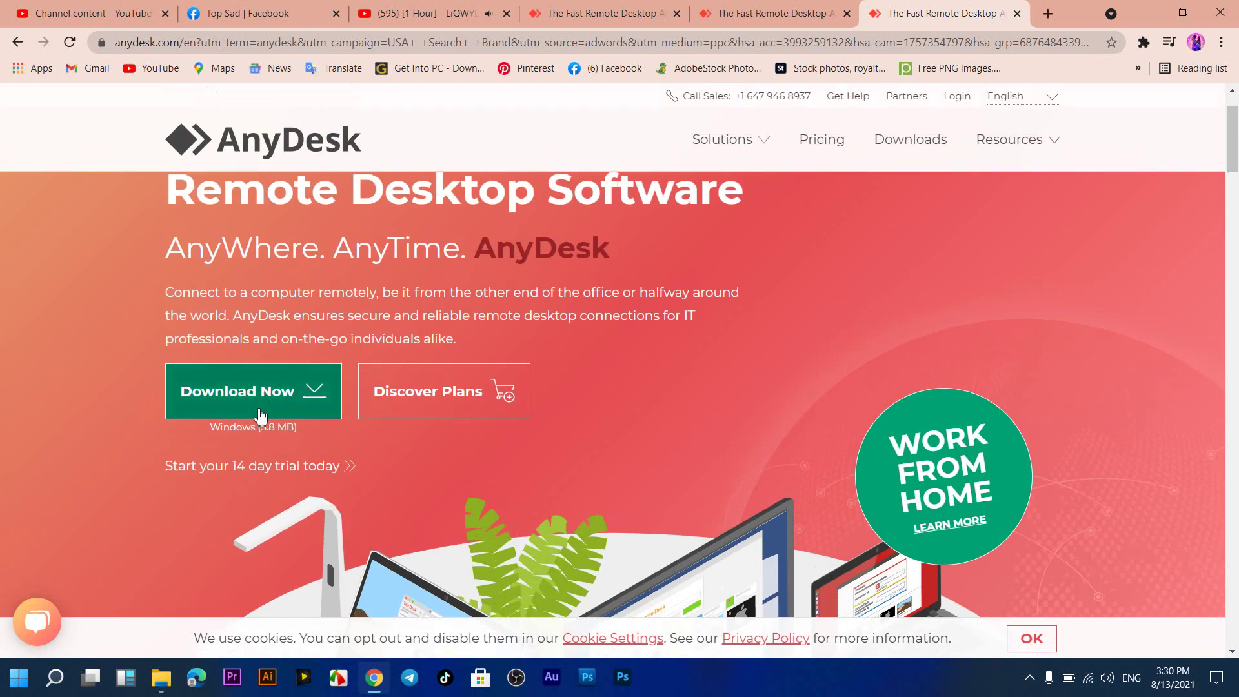
click(257, 413)
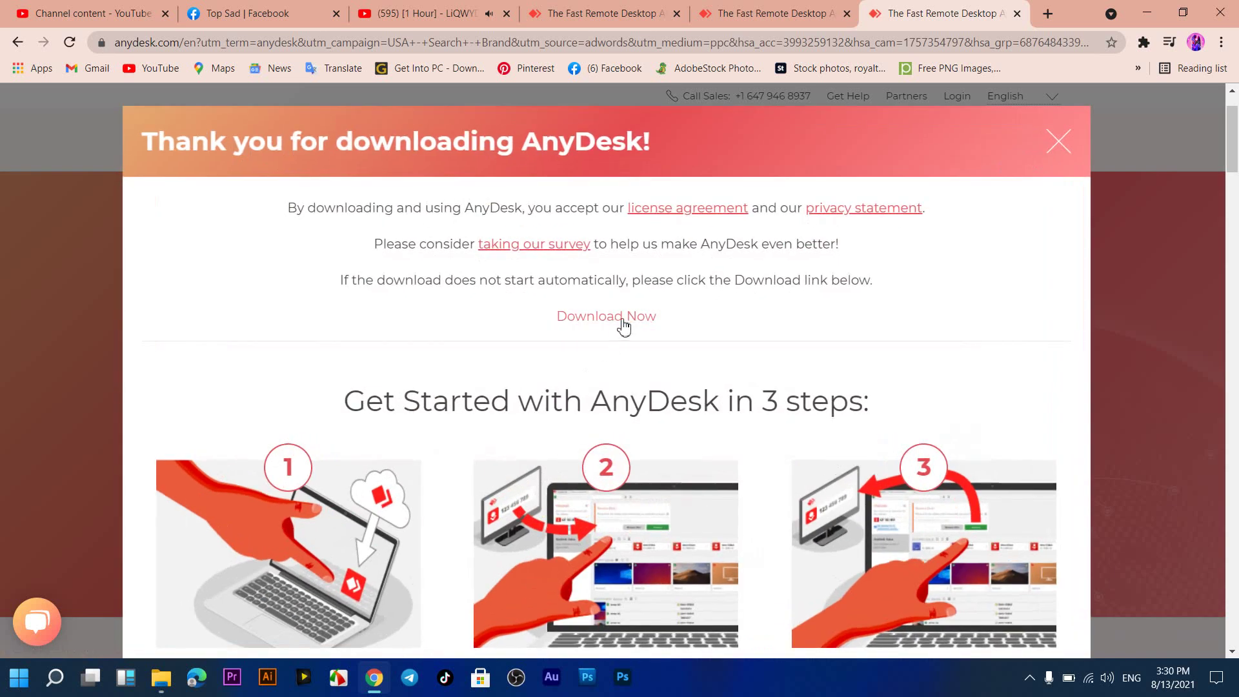
click(621, 322)
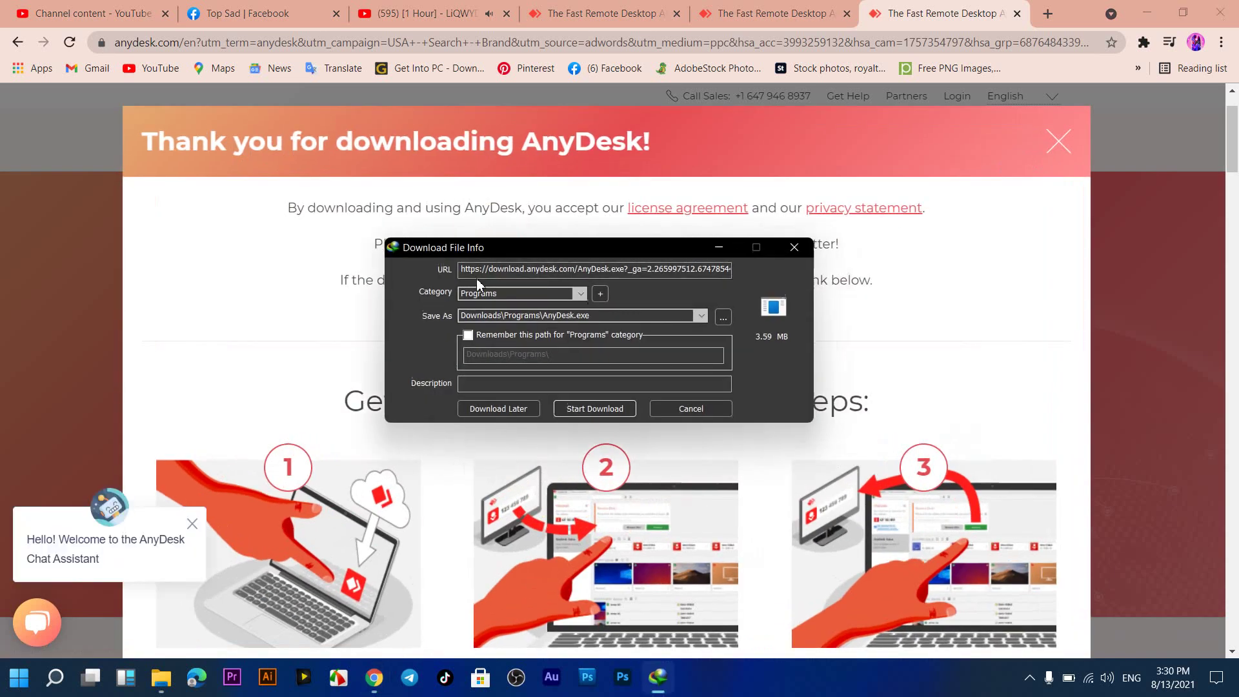
Step: Set the save location of AnyDesk.exe to the Desktop, replacing the existing file, and start the download
drag(598, 251, 457, 275)
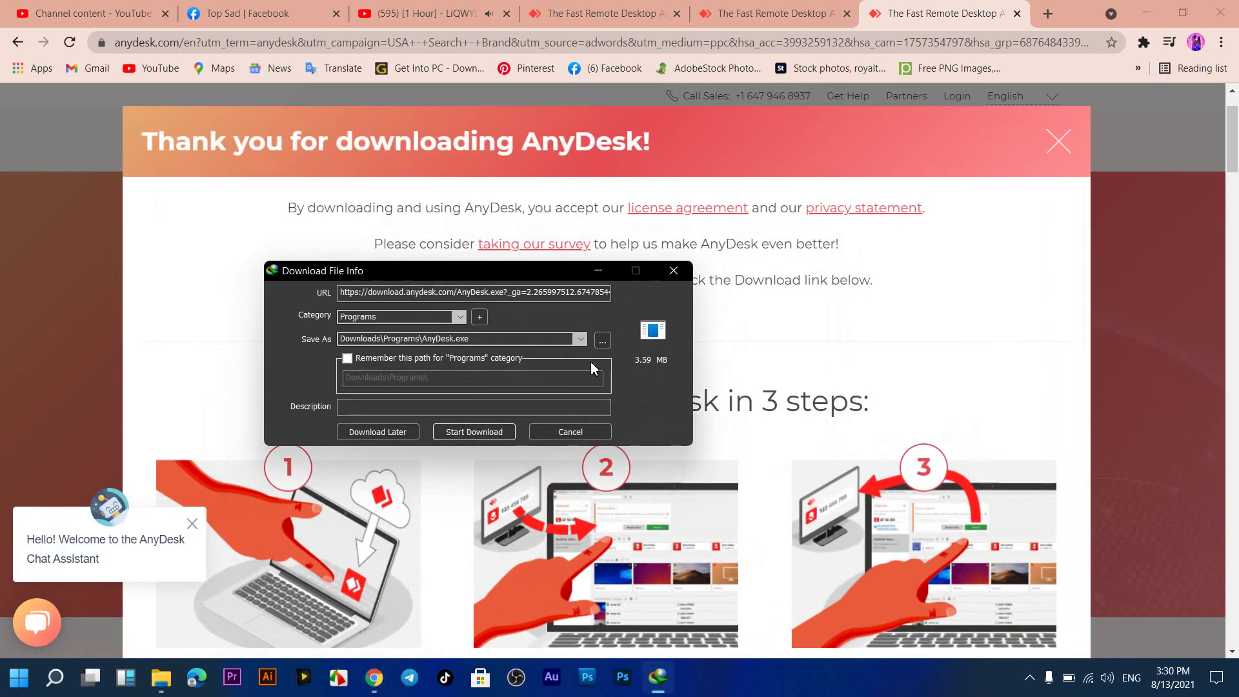
click(606, 337)
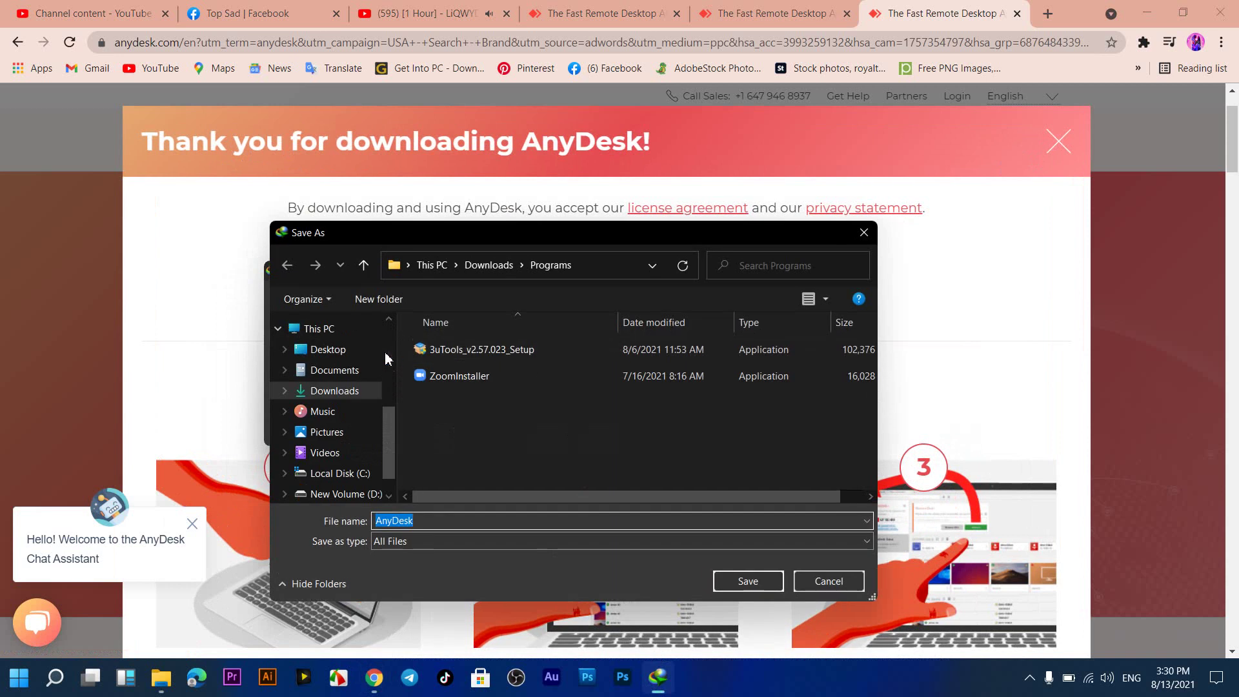
click(335, 353)
scroll(624, 354, down, 3)
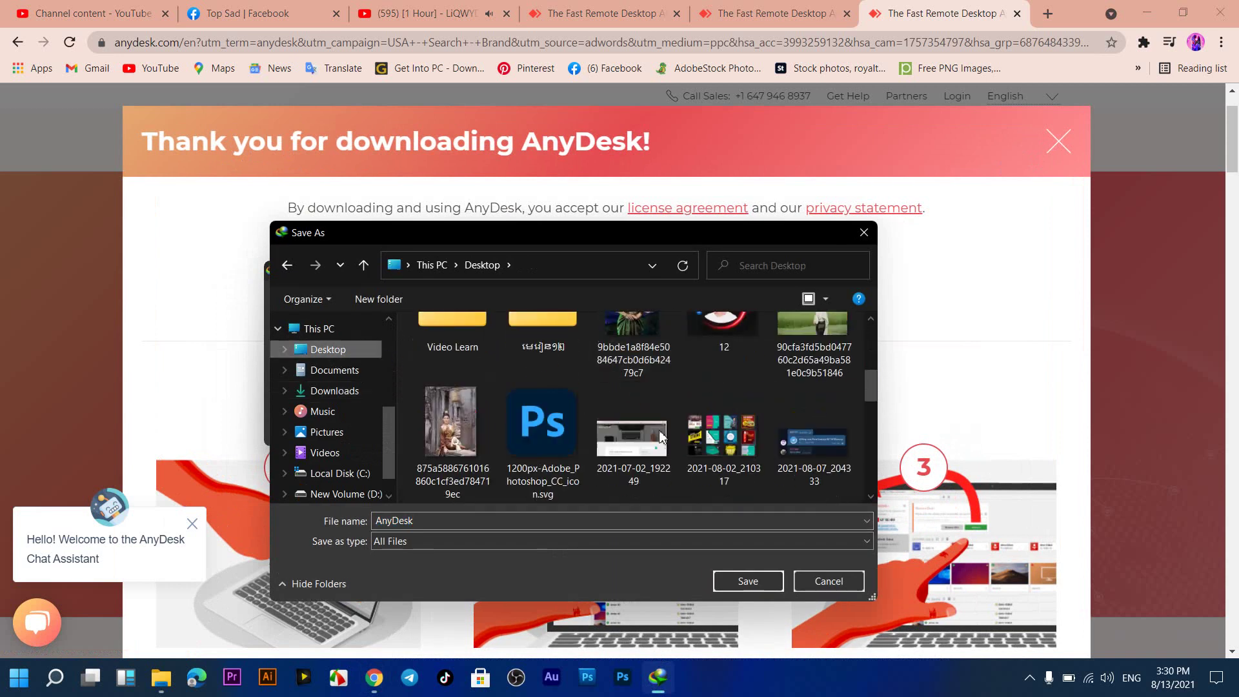
click(740, 583)
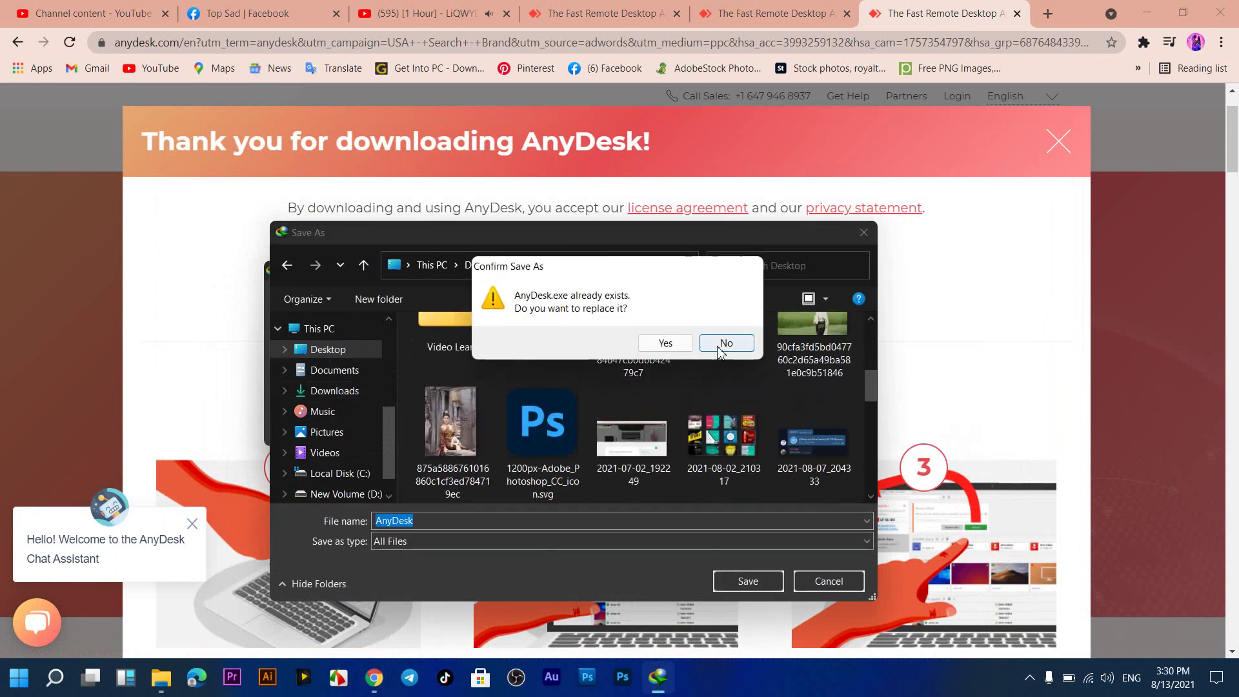
click(665, 343)
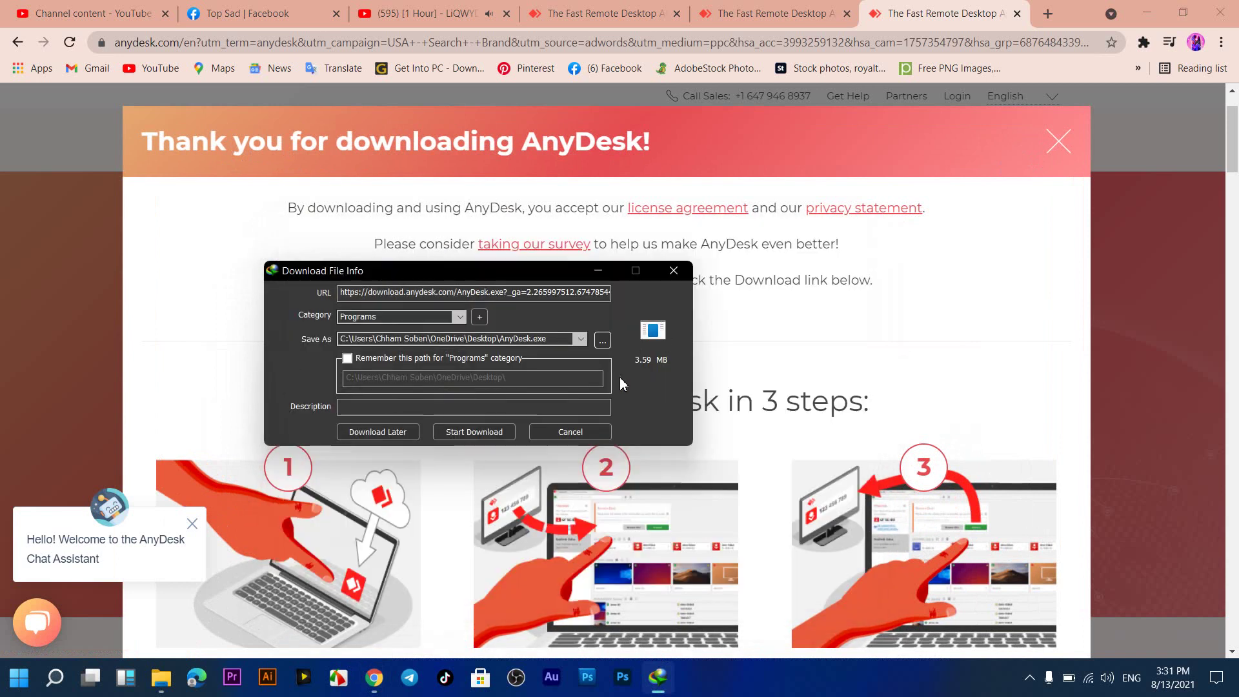
click(492, 432)
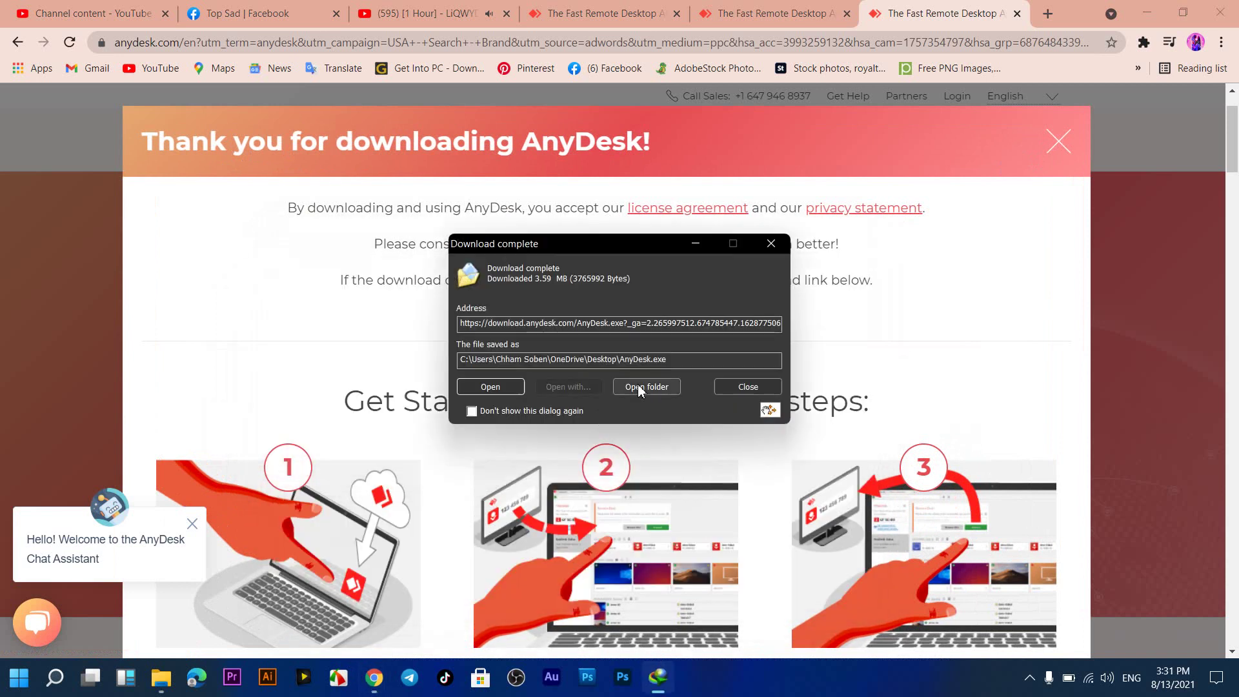
Step: Open the folder containing the downloaded AnyDesk file and run it as administrator
click(638, 385)
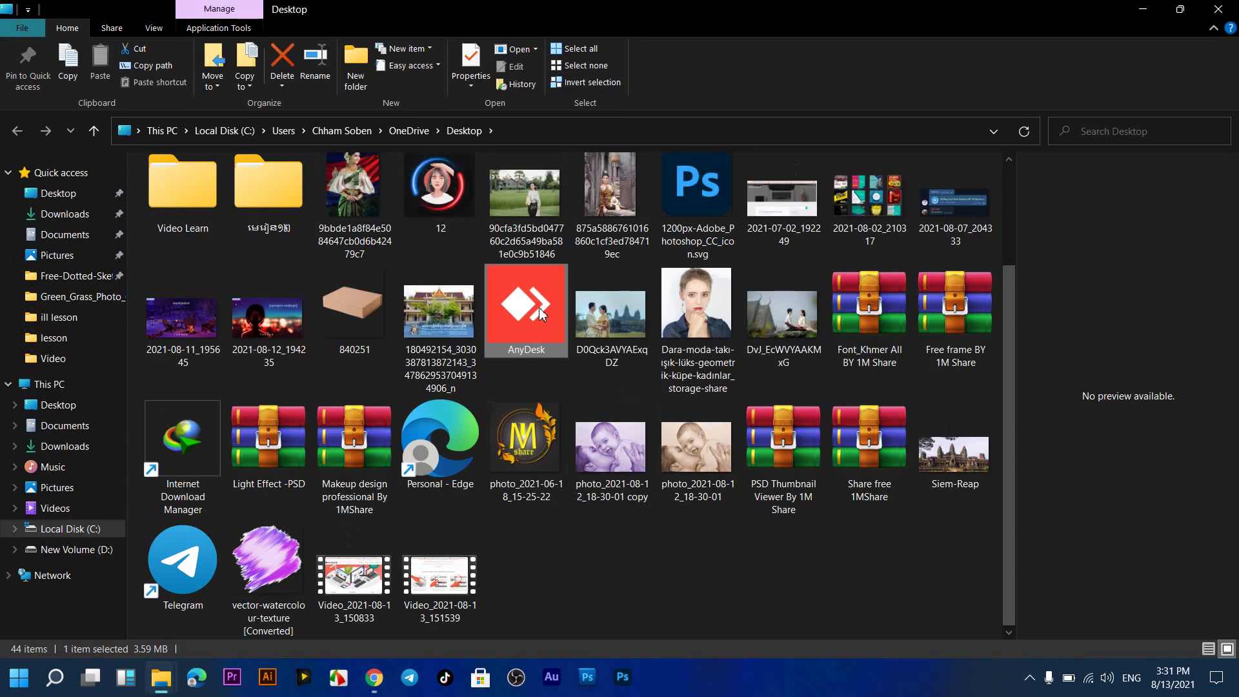
right_click(541, 314)
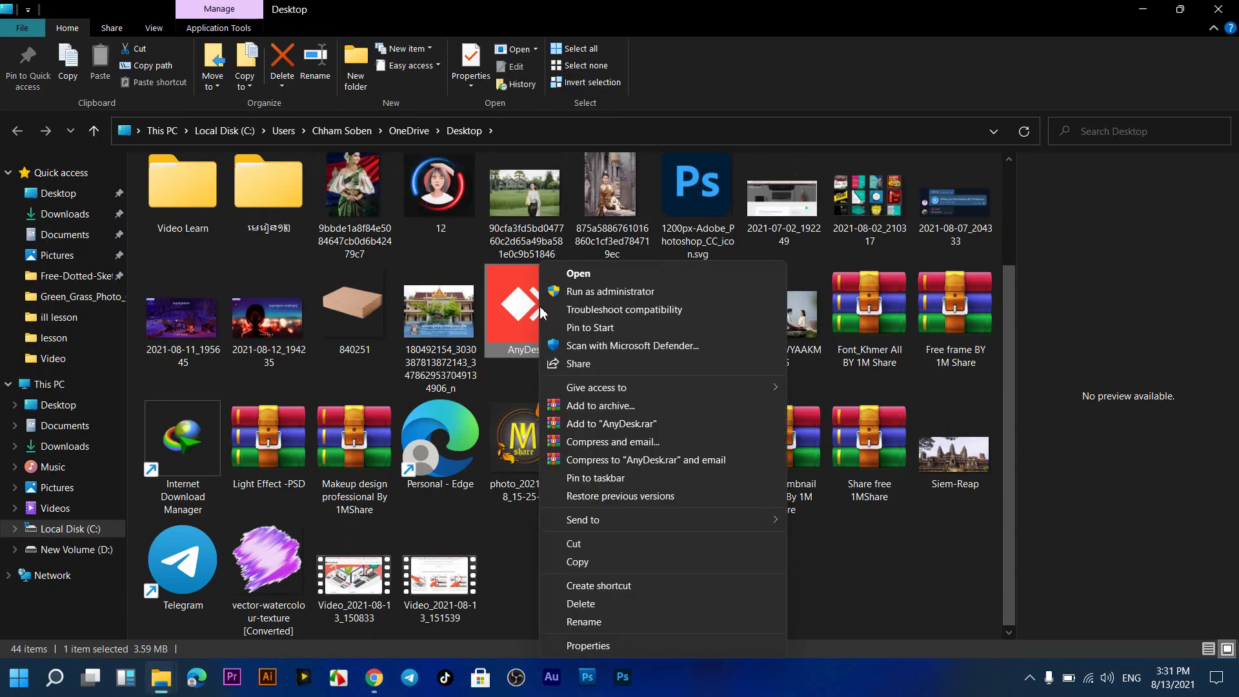
click(571, 296)
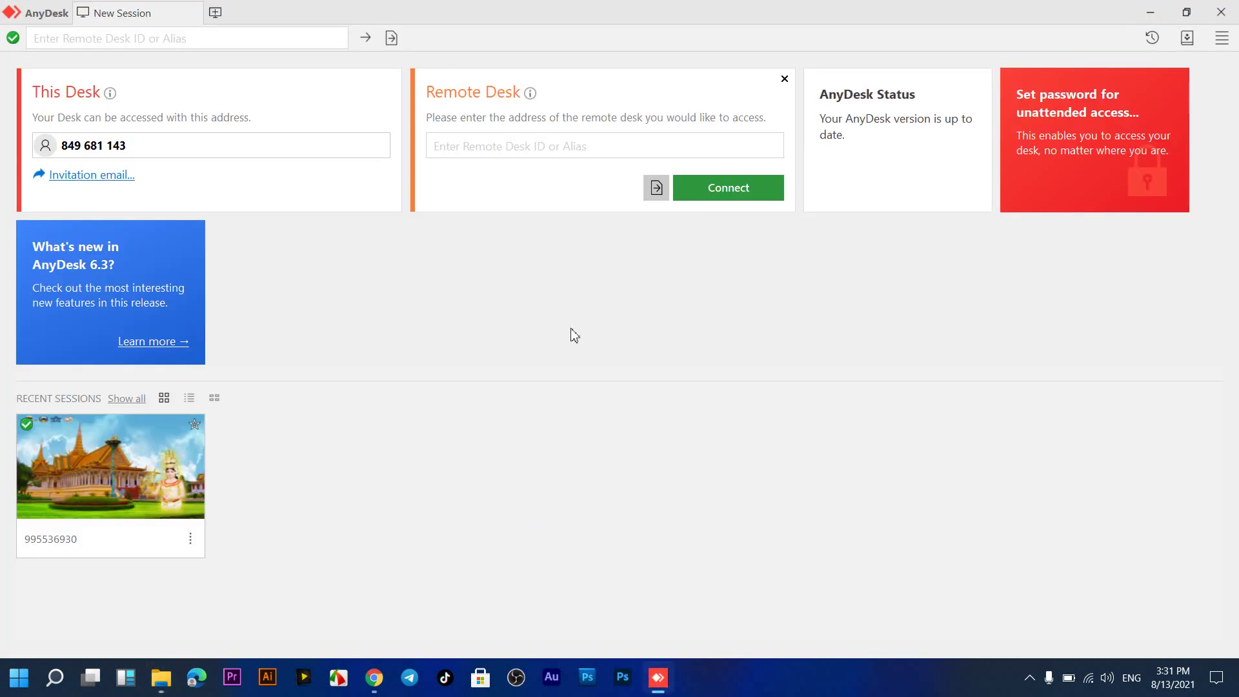
click(559, 147)
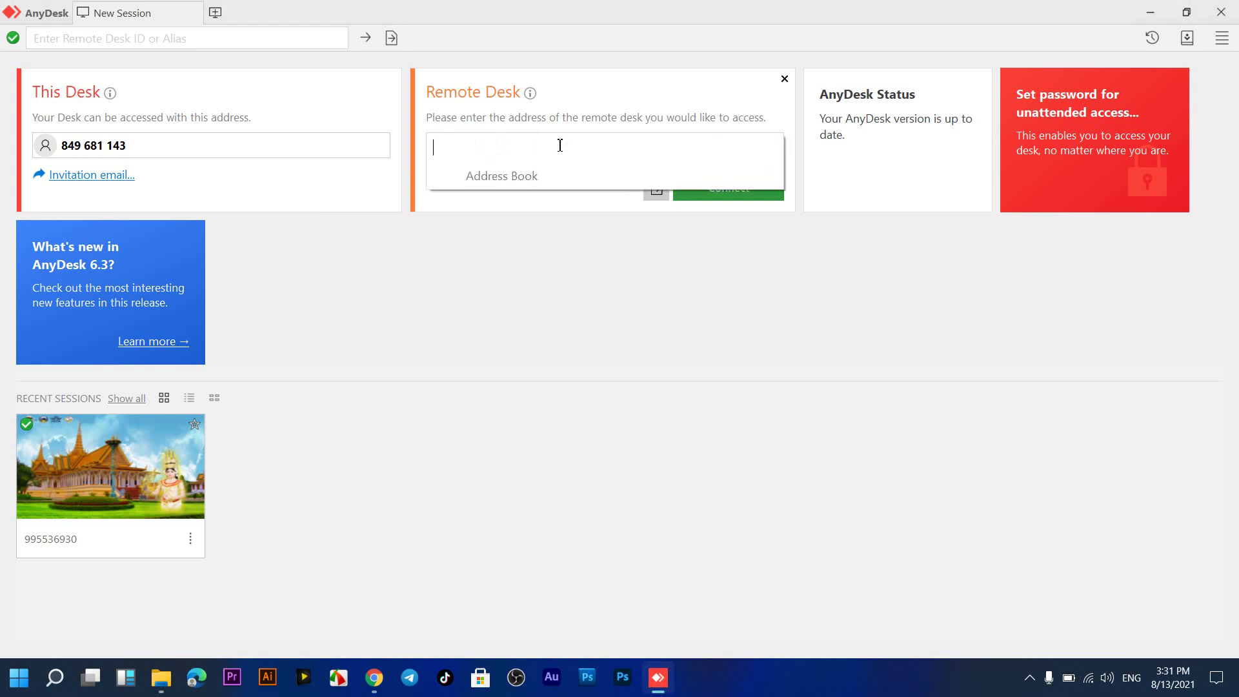
click(519, 302)
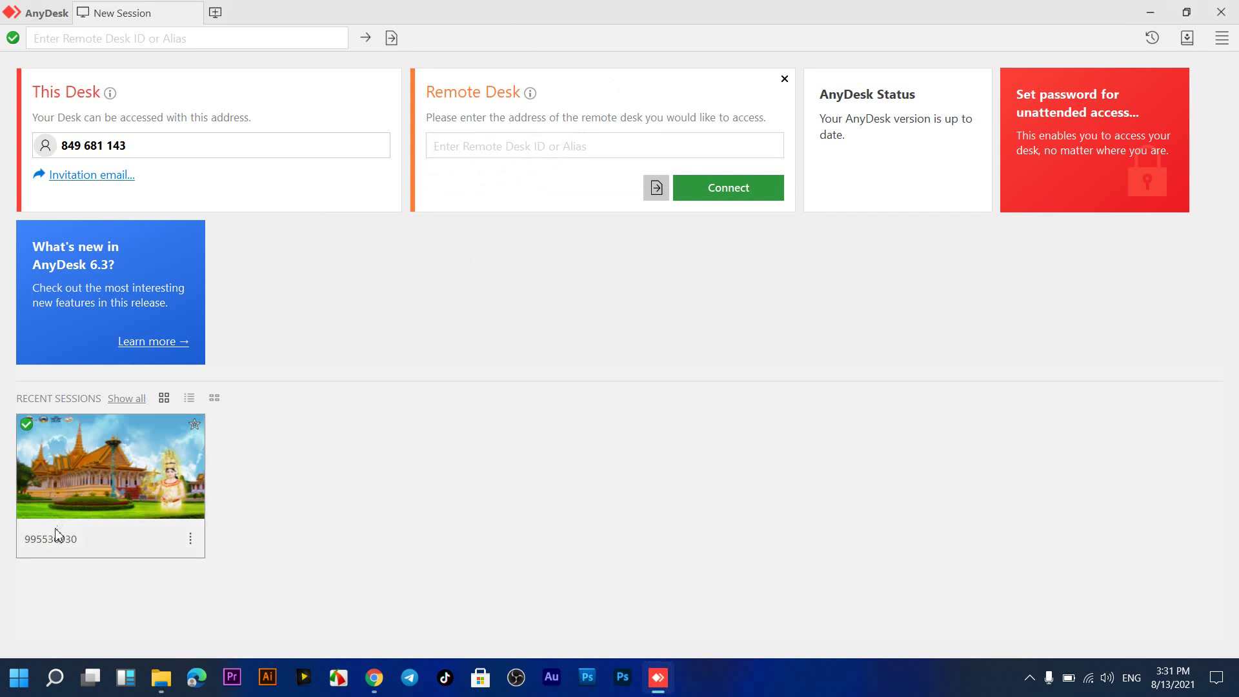
click(99, 515)
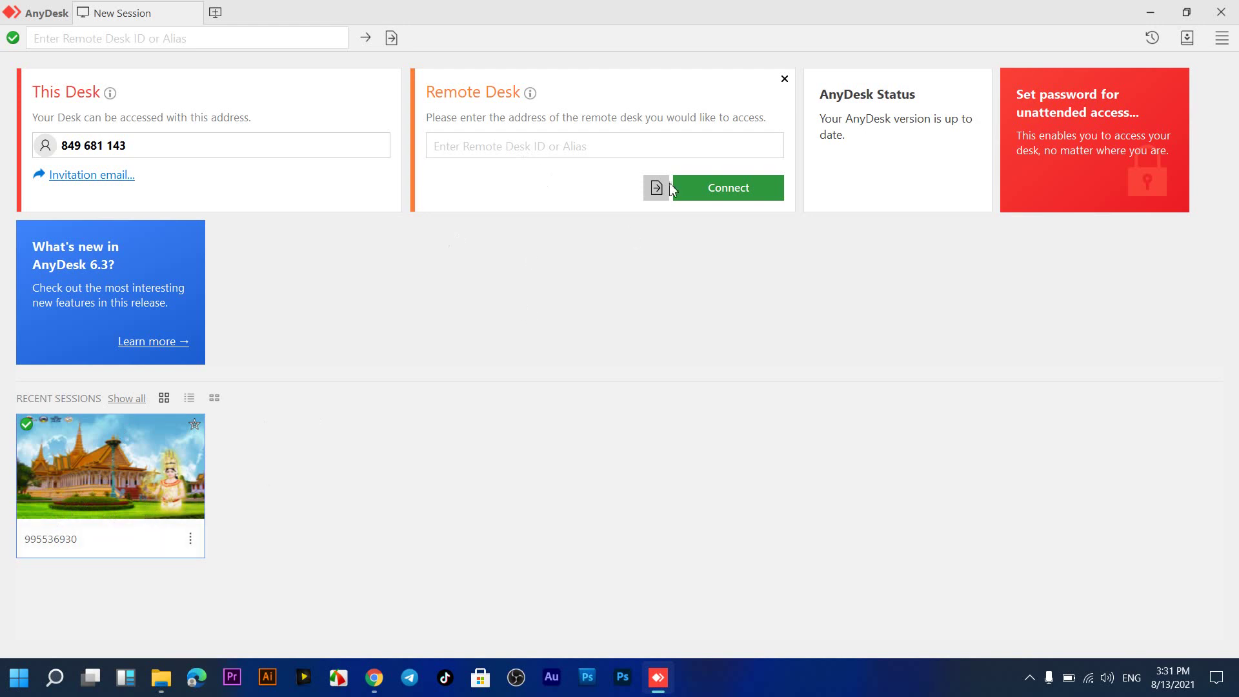
Step: Connect to the recently used remote desk by entering 9 as the remote address and choosing the suggested match
click(598, 142)
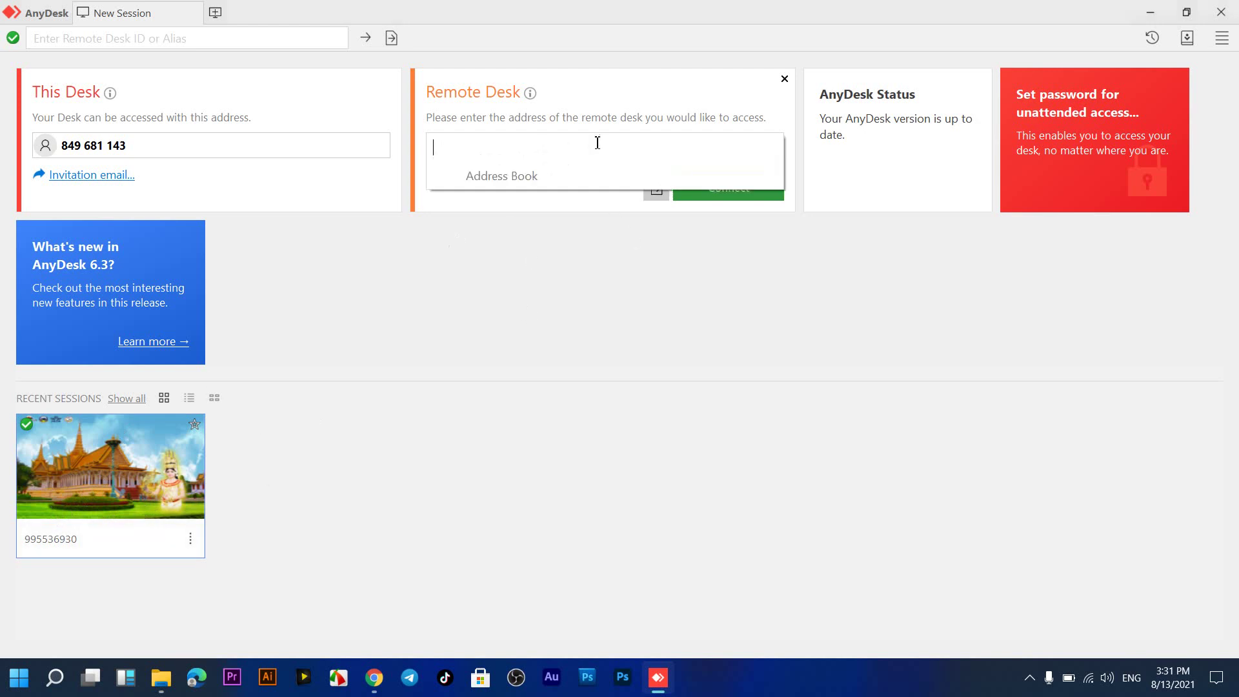
text(9)
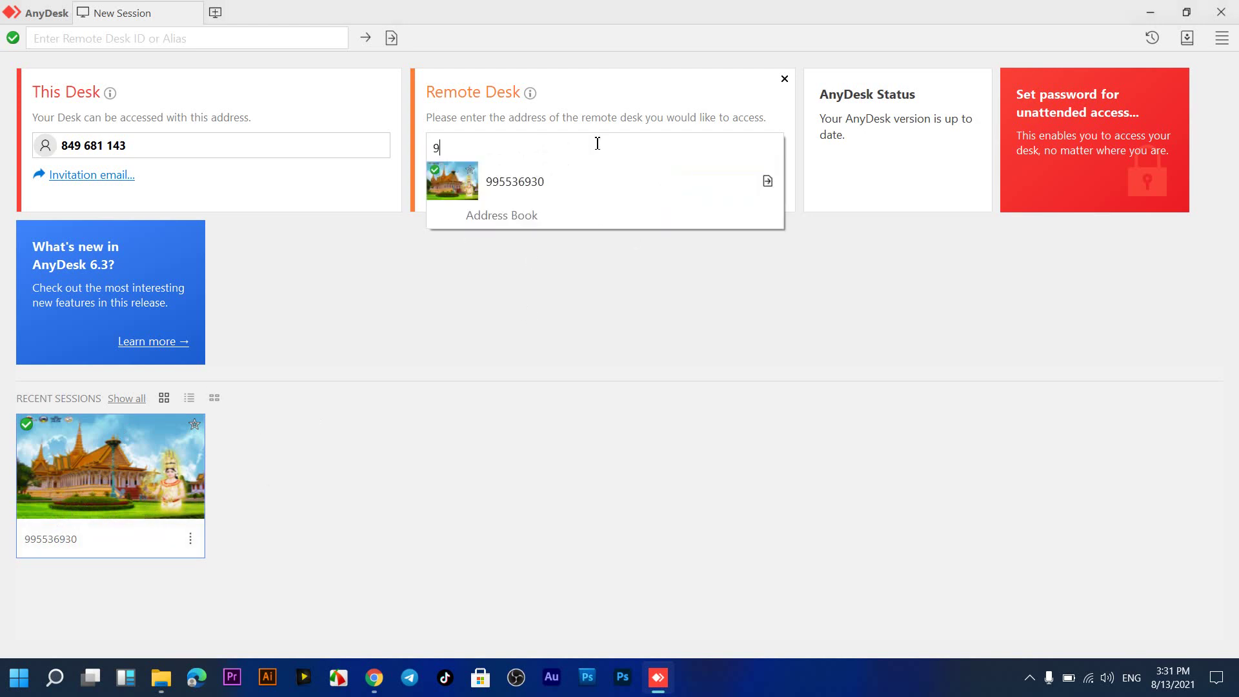
click(555, 183)
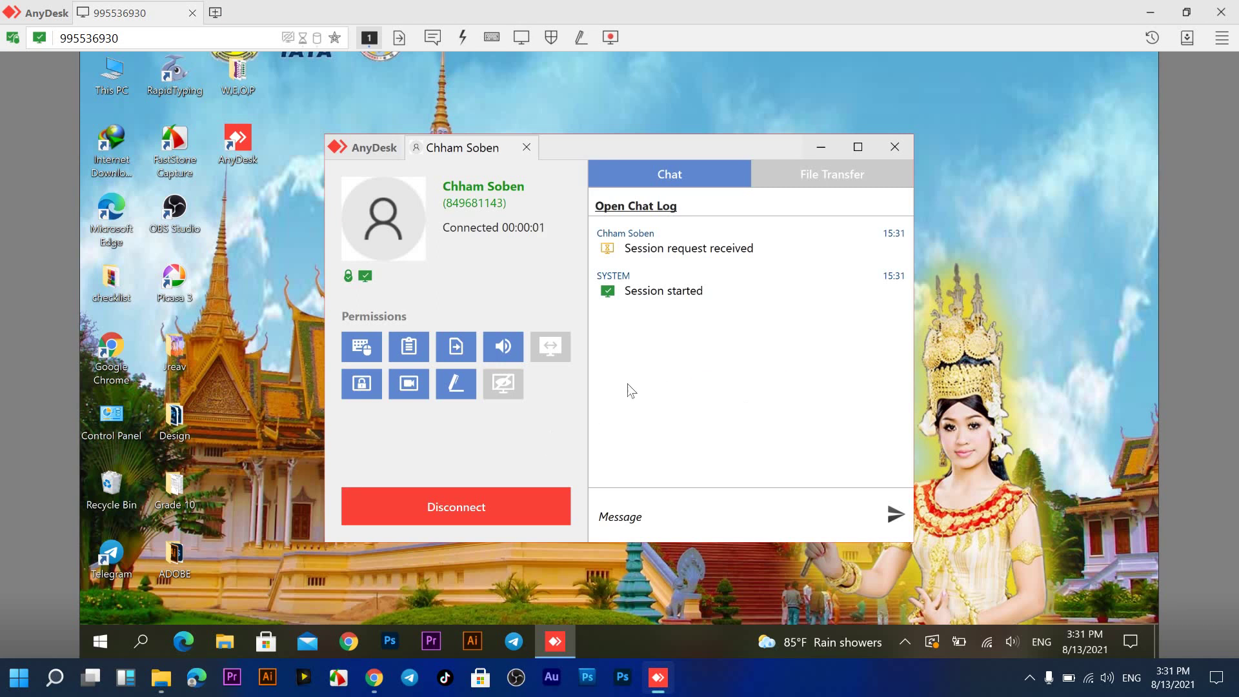
Step: Minimize the AnyDesk session window on the remote computer and refresh its desktop
click(821, 147)
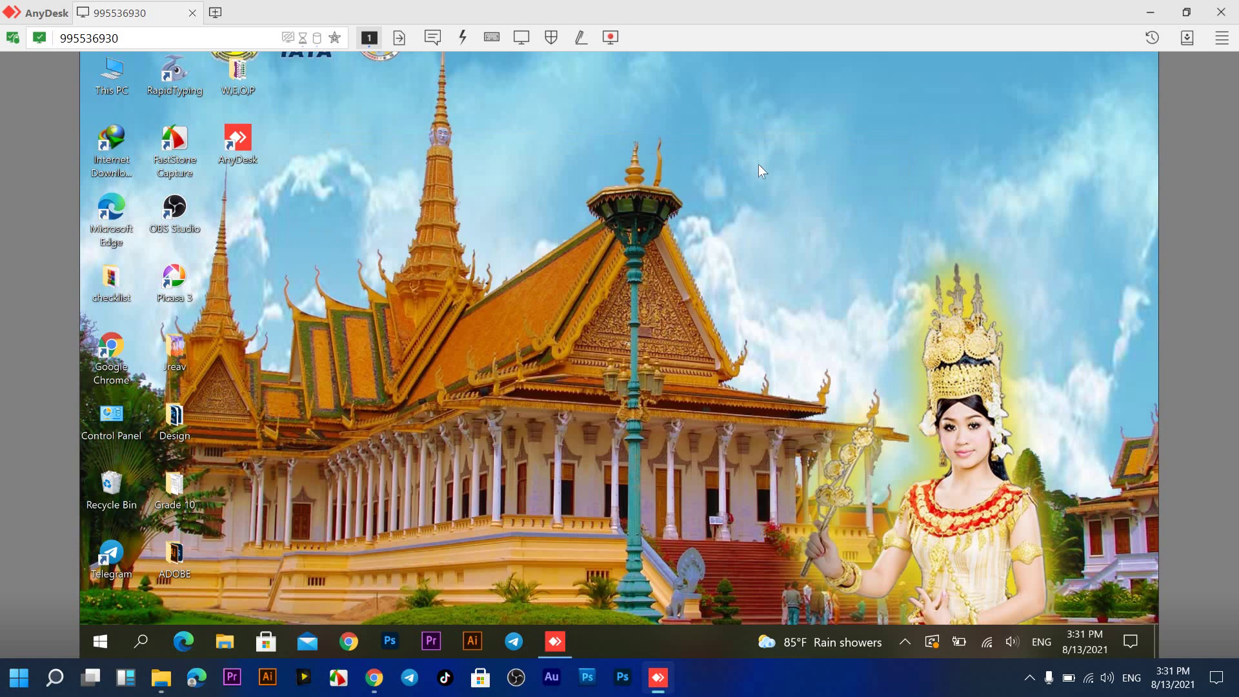
right_click(404, 205)
click(485, 258)
Step: Open and minimize Chrome on the remote computer, briefly viewing its Start menu in between
click(349, 640)
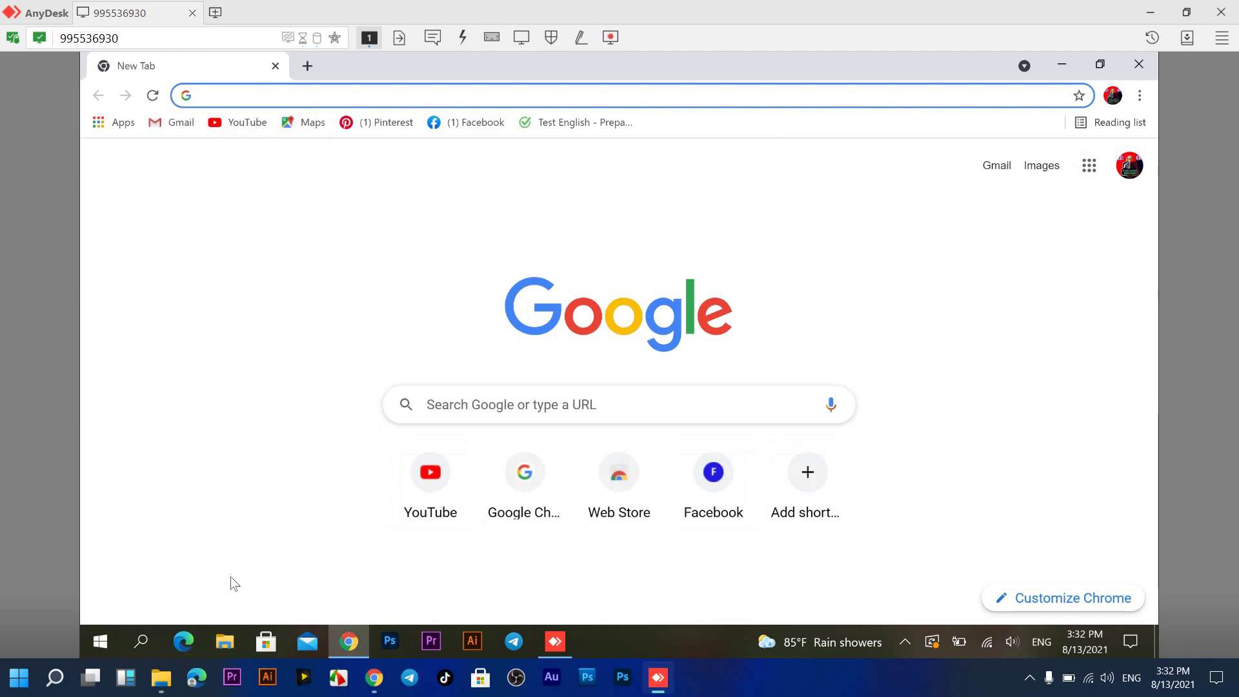
mouse_move(347, 639)
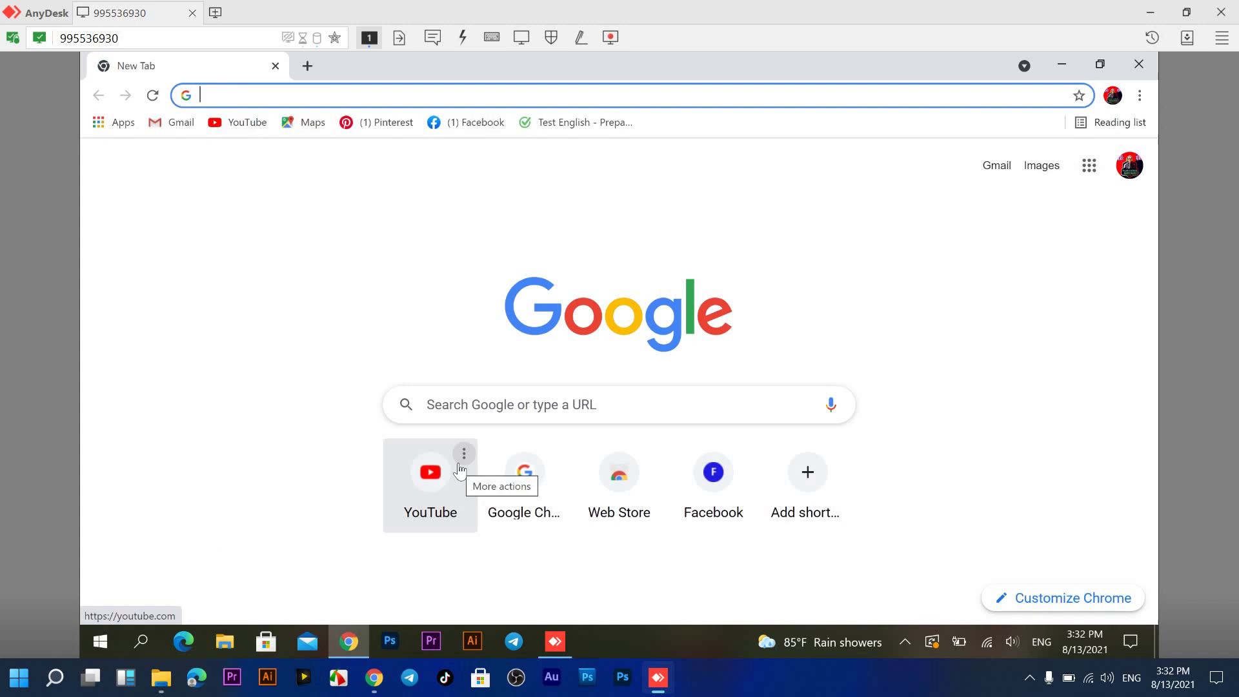
click(107, 643)
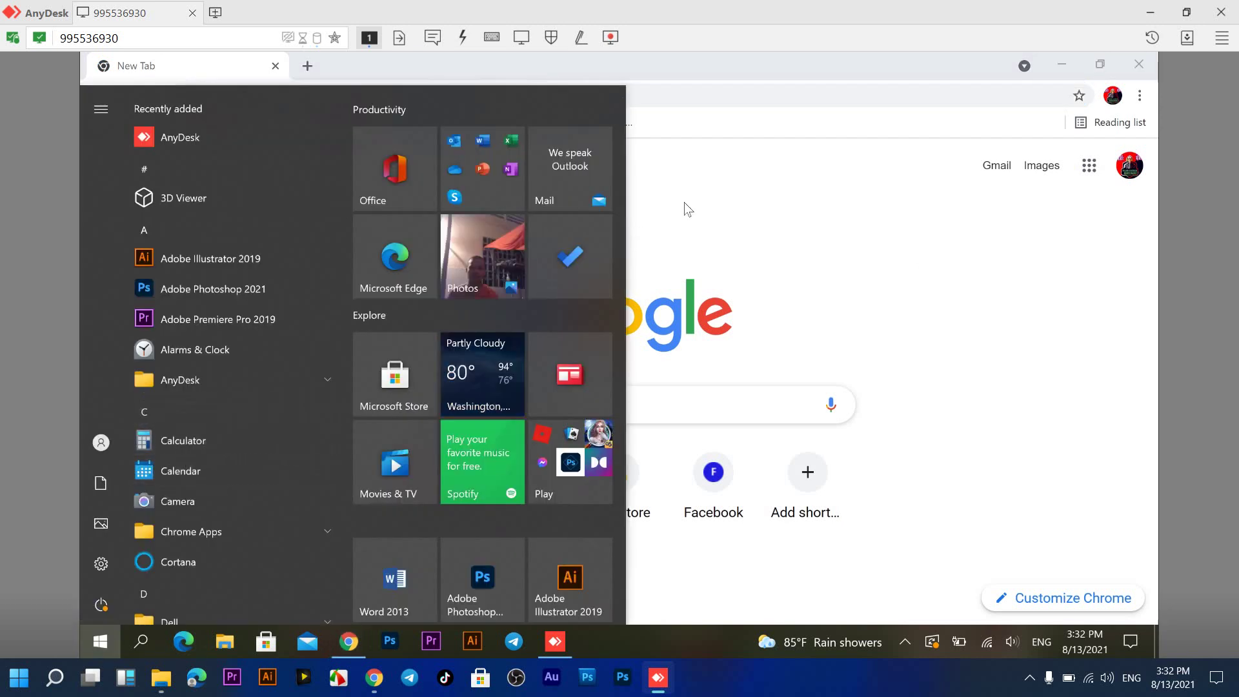
click(684, 204)
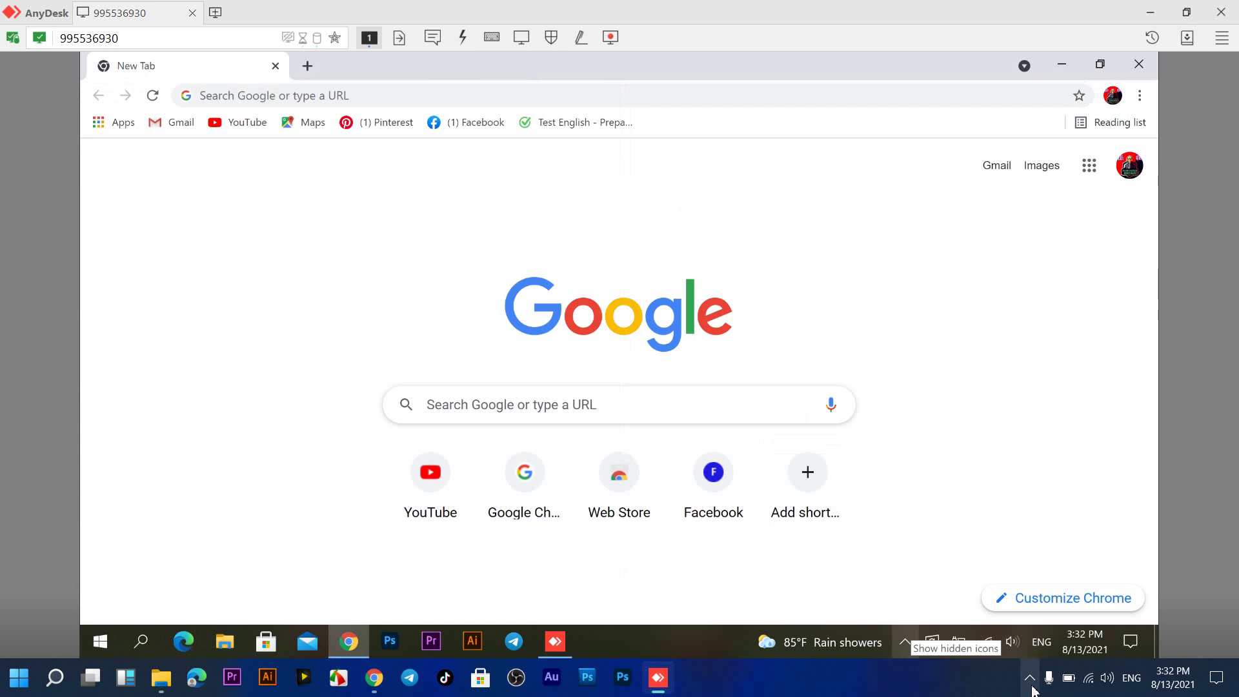
click(1064, 61)
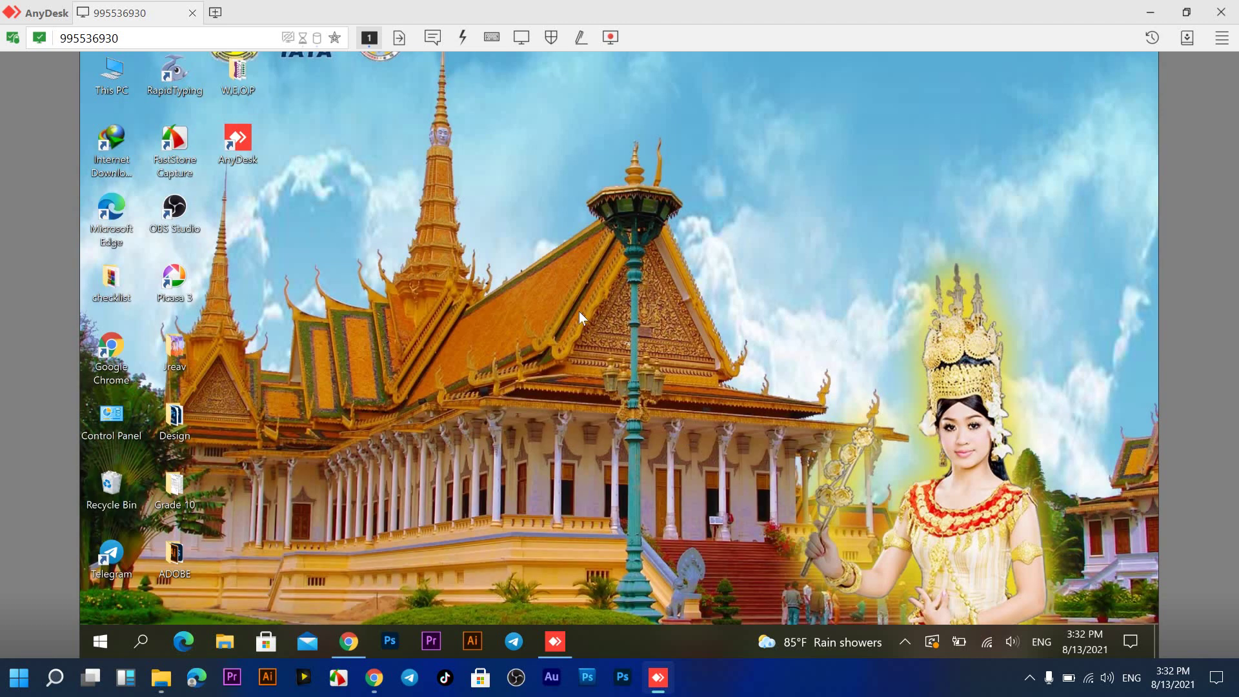
Step: Refresh the remote computer's desktop three times
right_click(415, 310)
click(522, 363)
right_click(359, 363)
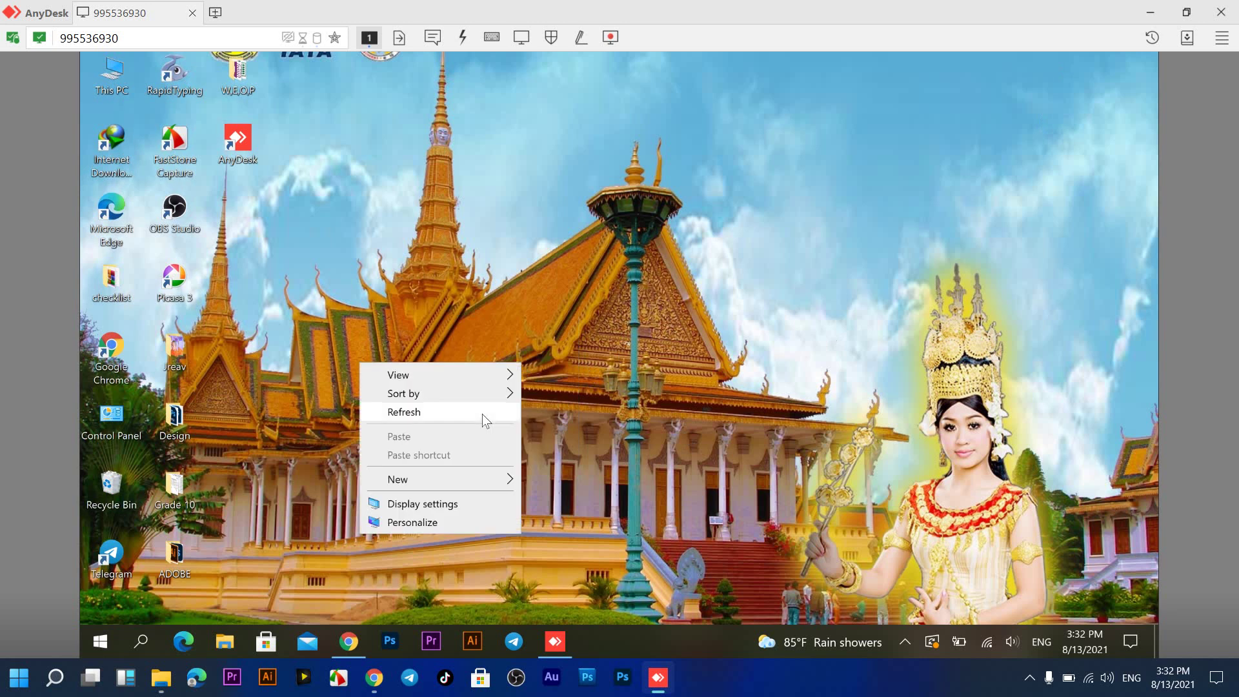
click(482, 413)
right_click(404, 309)
click(540, 362)
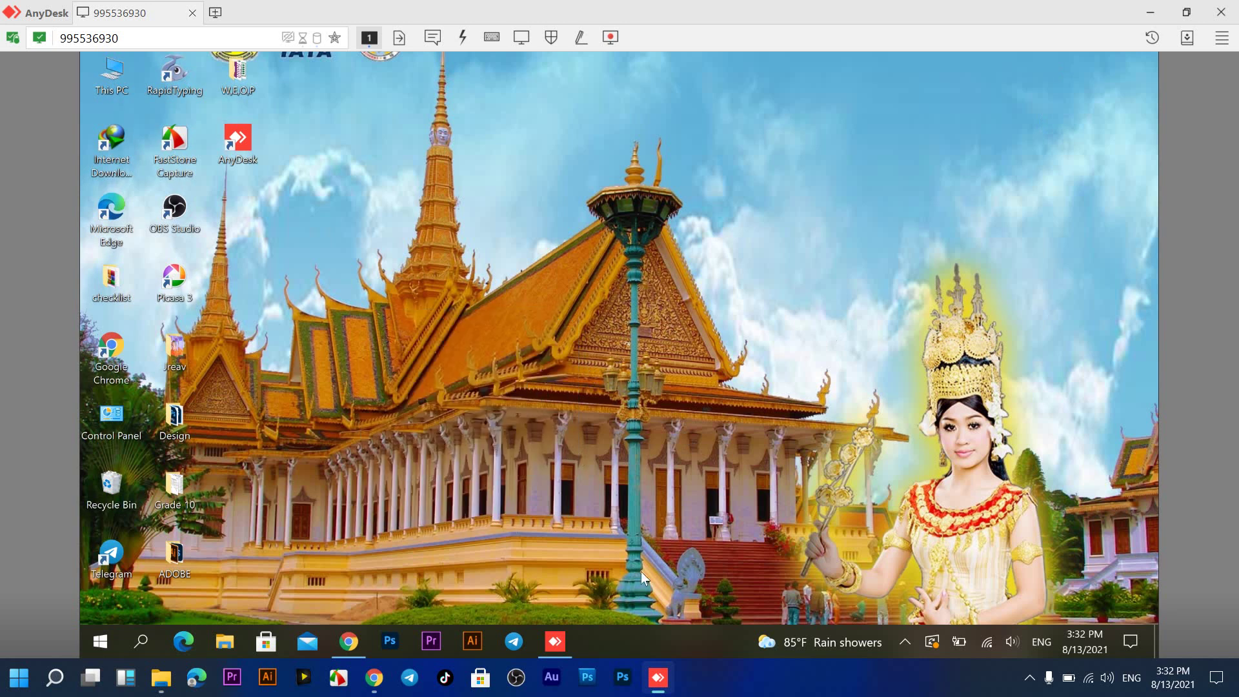
click(1030, 679)
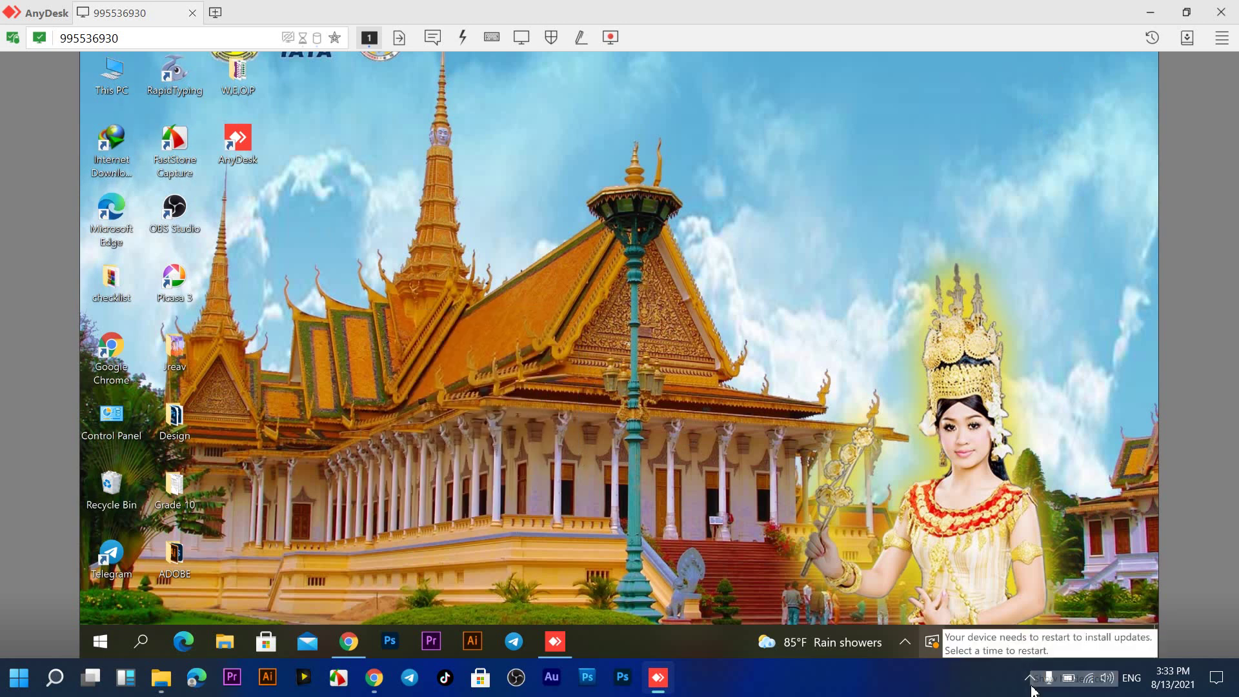